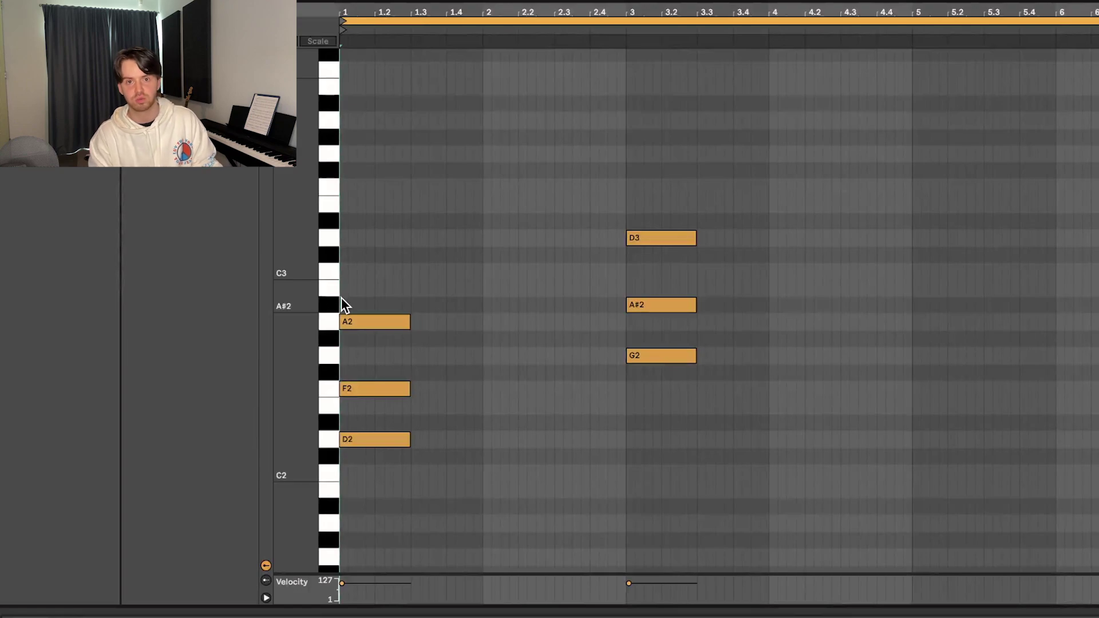
# - Extend the bar 1 chord with C3 and E3, and add F3 to the bar 3 chord while moving its D3 to C3
pyautogui.moveTo(409, 296); pyautogui.dragTo(526, 434)
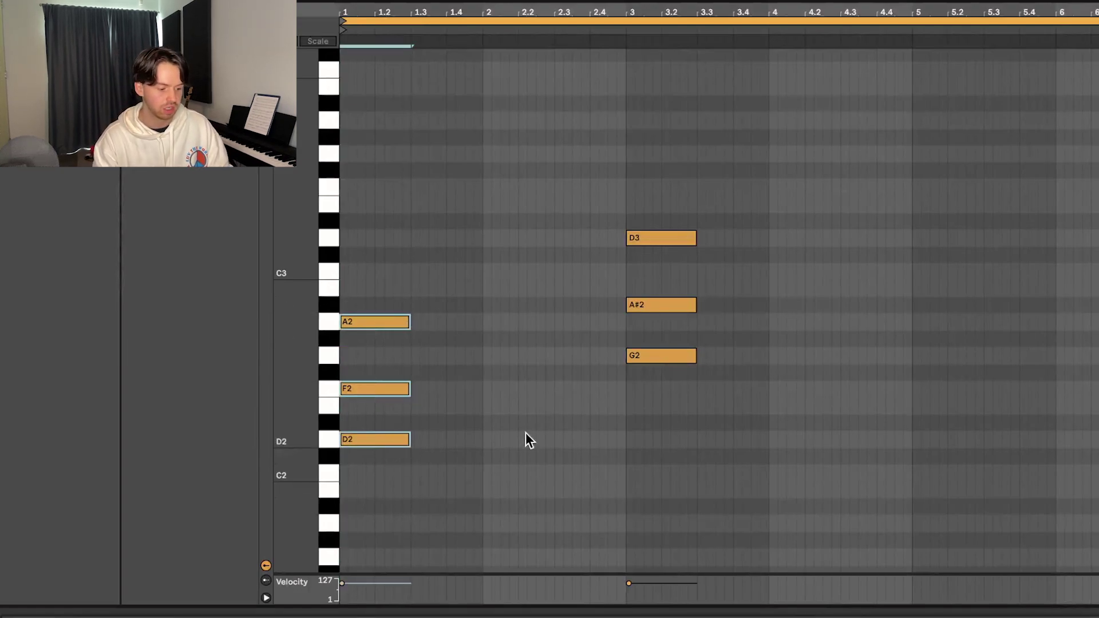
pyautogui.moveTo(675, 442); pyautogui.dragTo(641, 49)
pyautogui.click(582, 46)
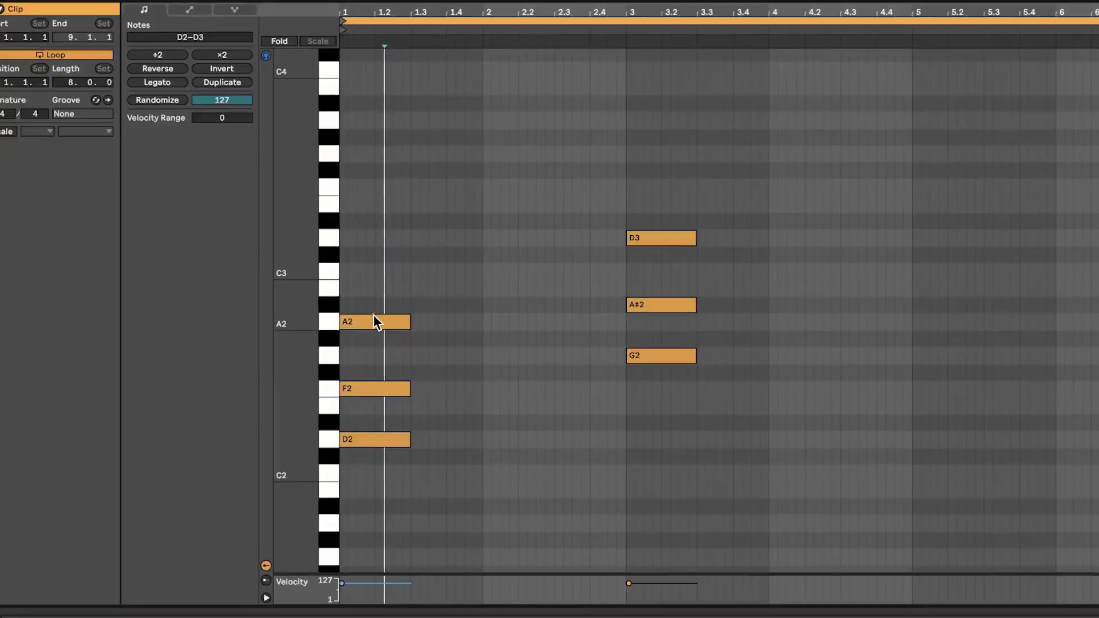
pyautogui.moveTo(373, 316); pyautogui.dragTo(385, 204)
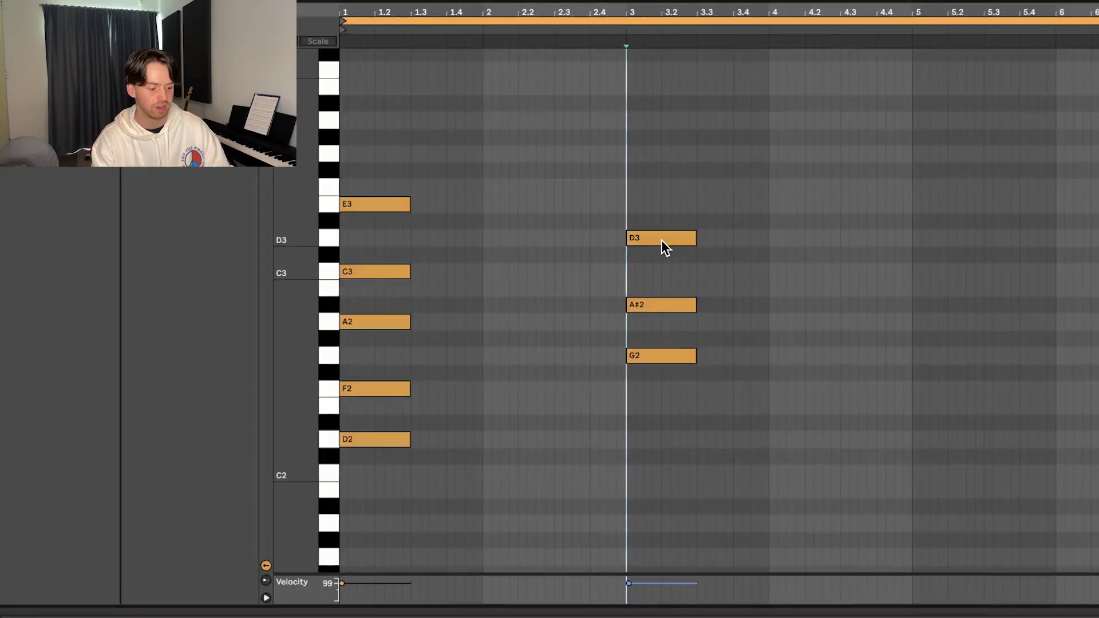
pyautogui.moveTo(662, 239); pyautogui.dragTo(665, 195)
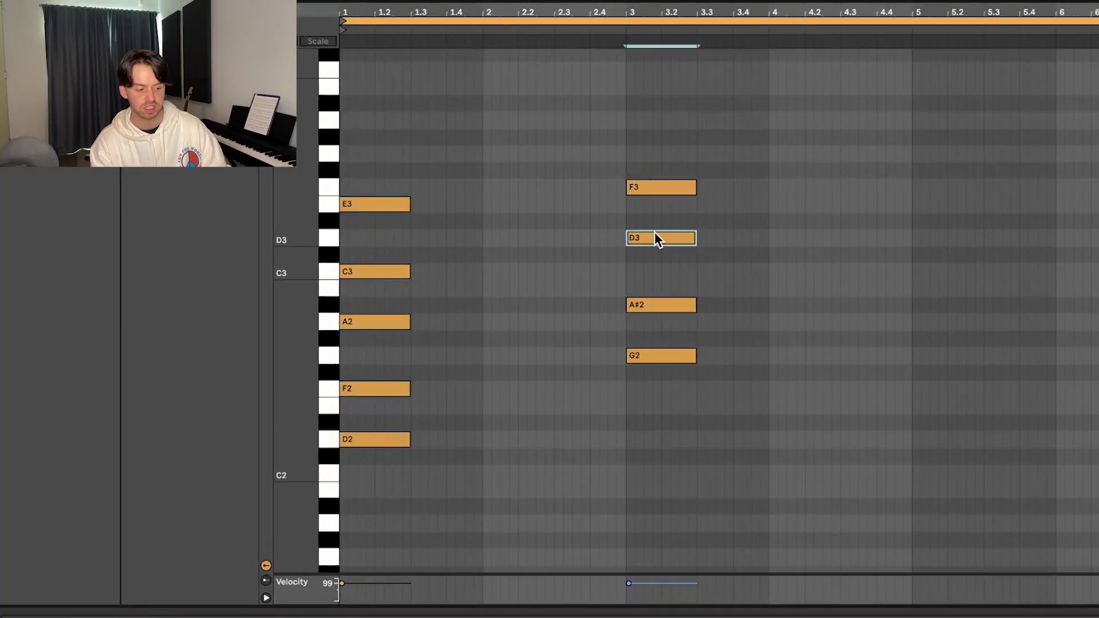
pyautogui.moveTo(666, 236); pyautogui.dragTo(669, 266)
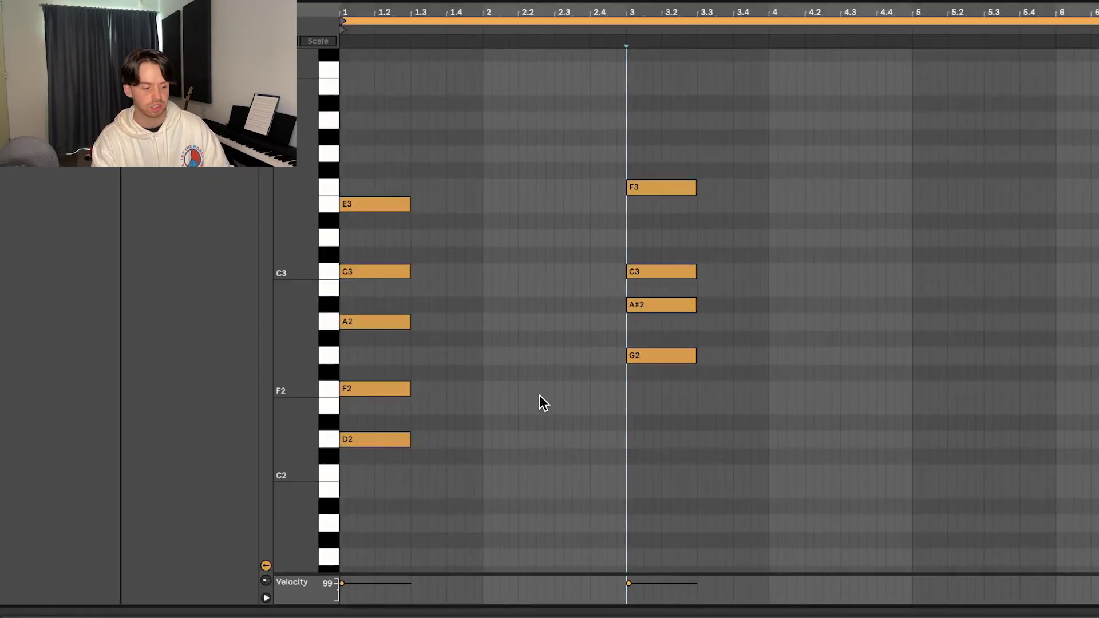
# - Add two-beat passing root notes, A2 at bar 2 and D3 at beat 2.3
pyautogui.press('Left')
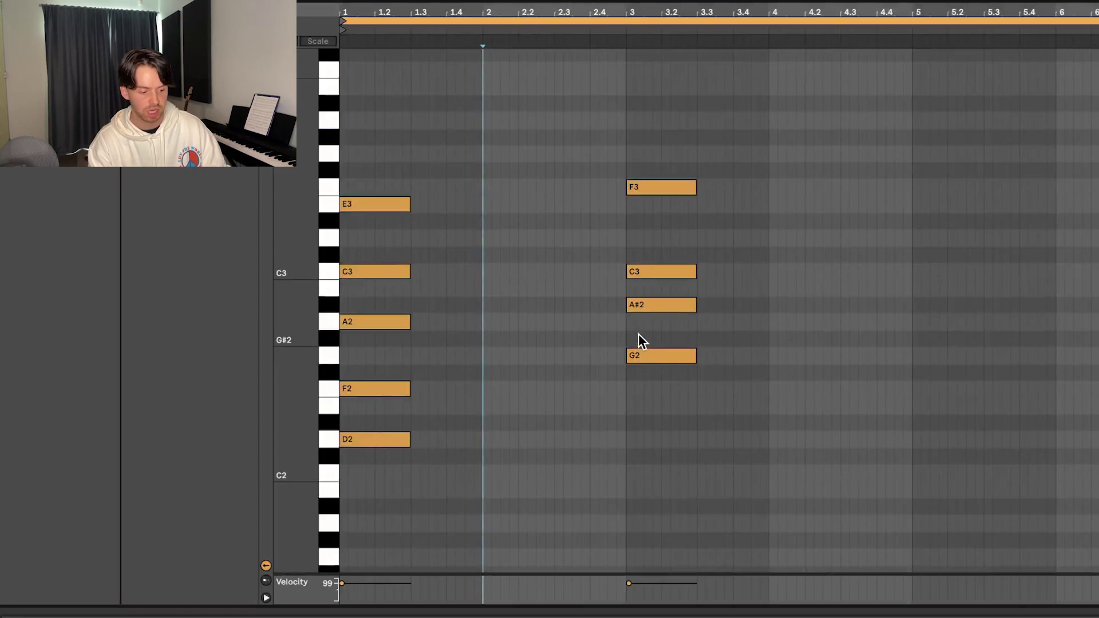
pyautogui.doubleClick(483, 321)
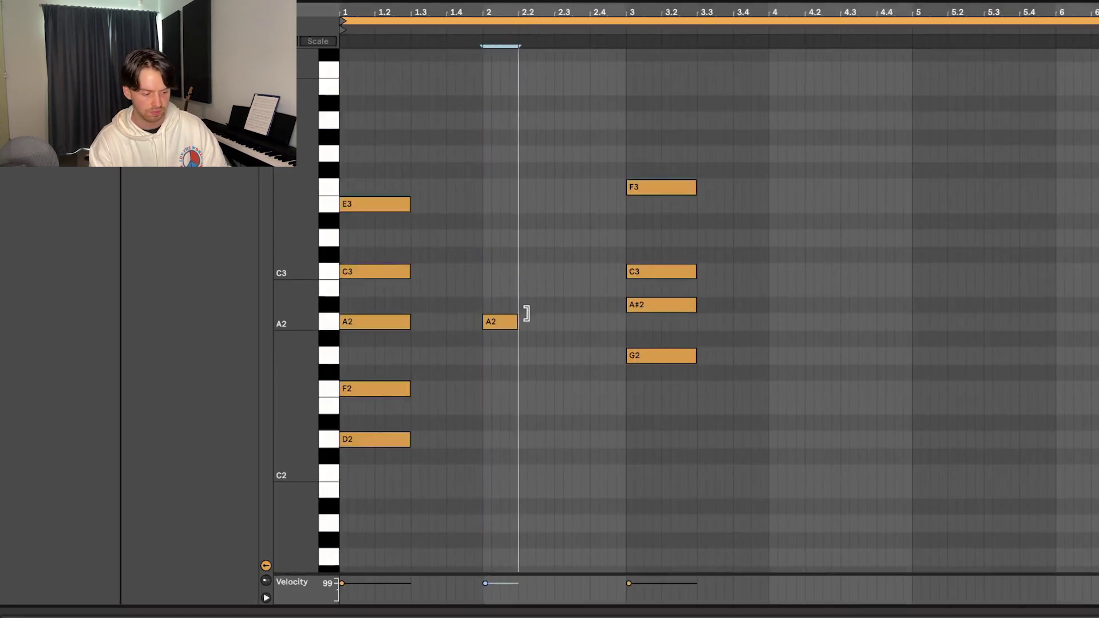
pyautogui.moveTo(518, 321); pyautogui.dragTo(554, 321)
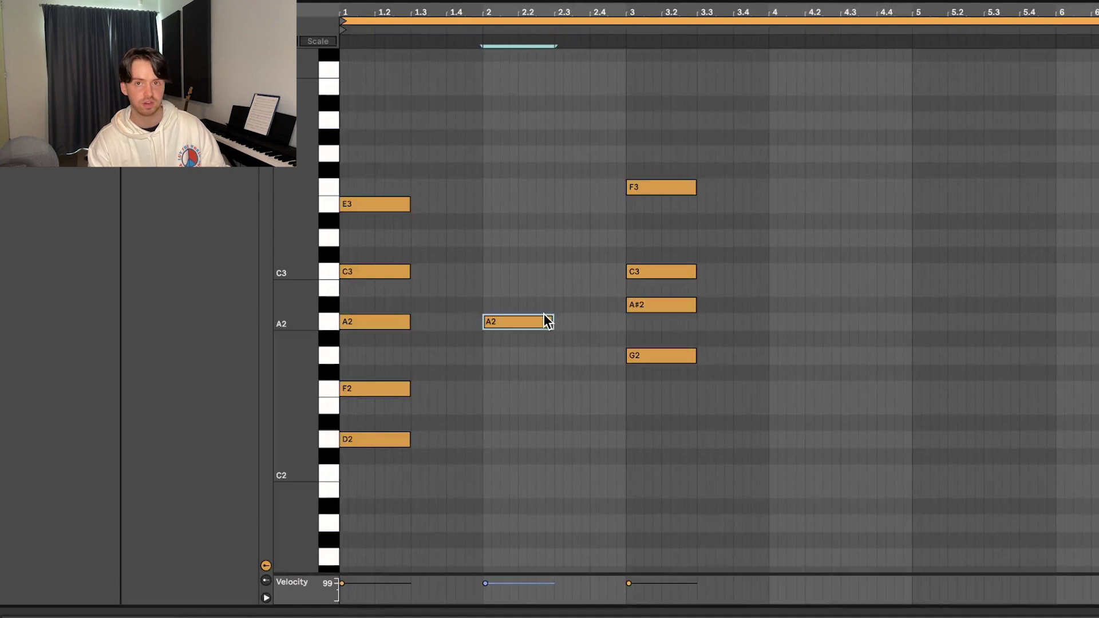
pyautogui.moveTo(543, 320)
pyautogui.mouseDown()
pyautogui.moveTo(548, 235)
pyautogui.moveTo(527, 242)
pyautogui.moveTo(575, 244)
pyautogui.mouseUp()
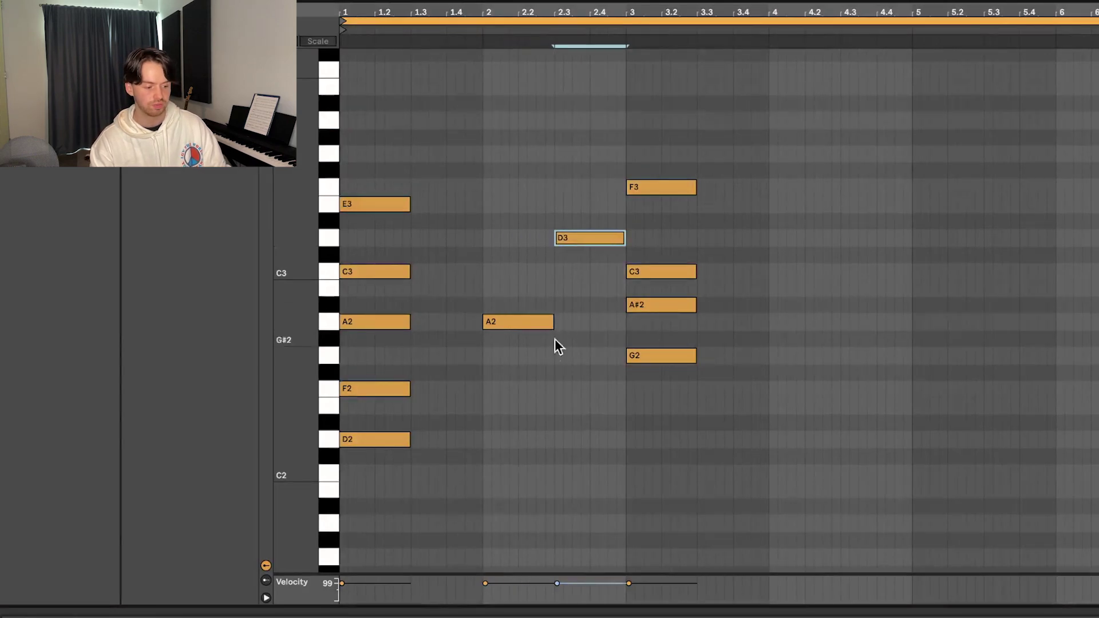
pyautogui.hotkey('alt', 'Right')
pyautogui.click(537, 322)
pyautogui.hotkey('alt', 'Right')
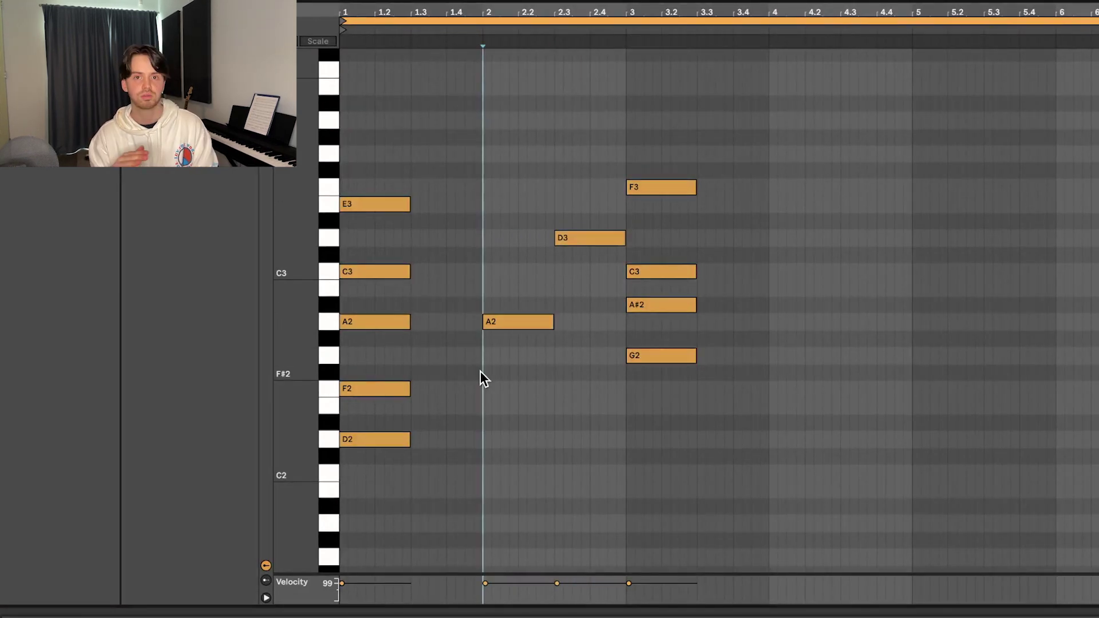
pyautogui.hotkey('alt', 'Right')
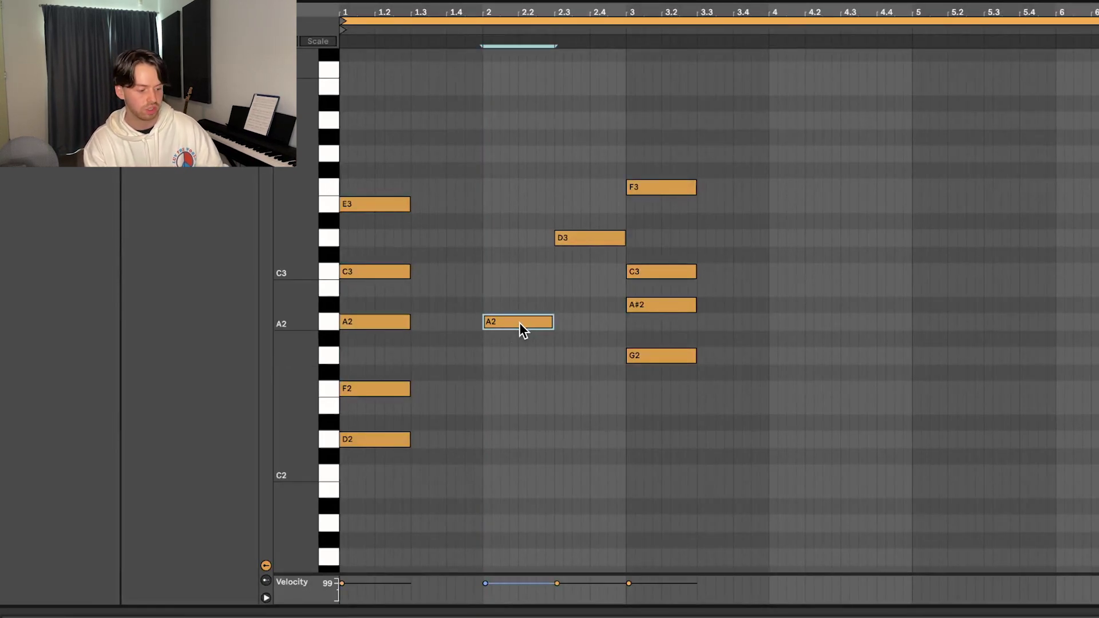
# - Build the passing chord at bar 2 by stacking C3, D#3 and G3 above the A2 root
pyautogui.moveTo(518, 321); pyautogui.dragTo(522, 159)
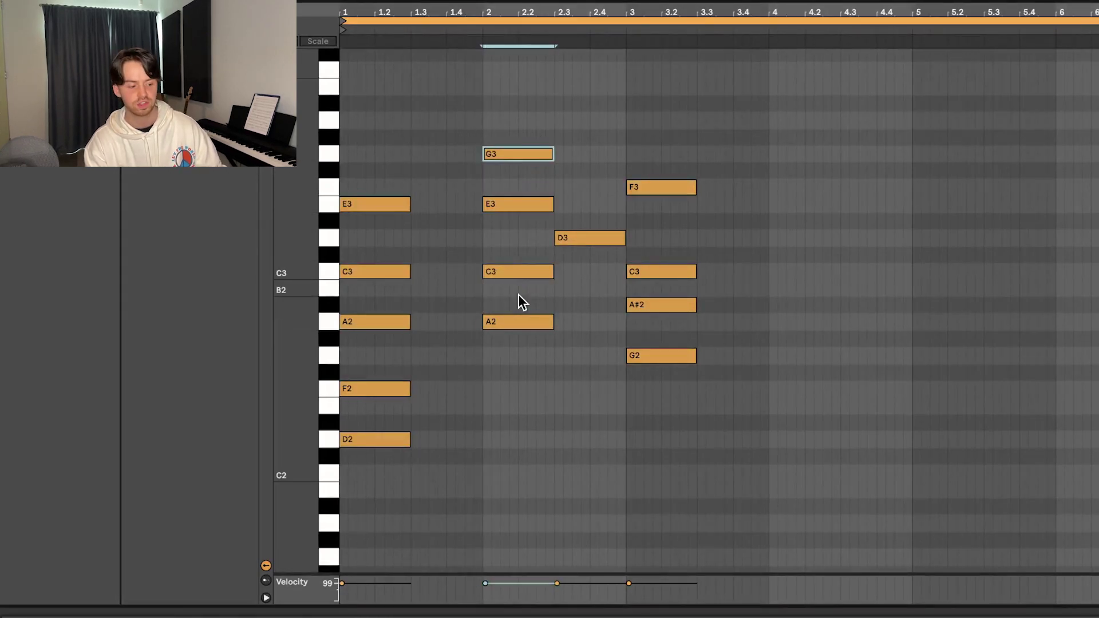
pyautogui.moveTo(517, 326); pyautogui.dragTo(515, 248)
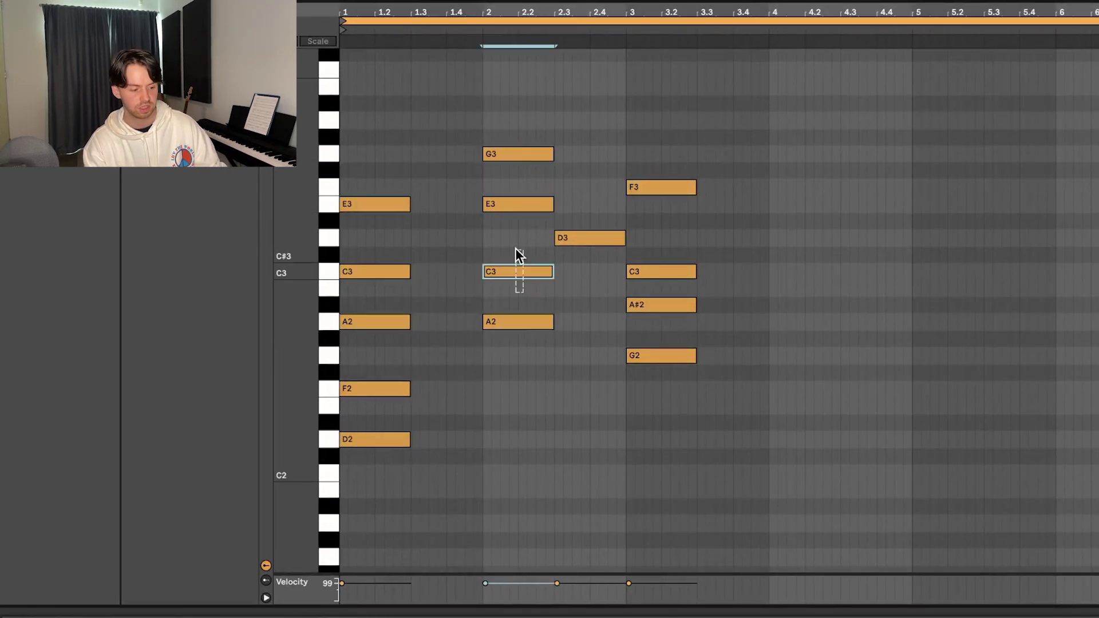
pyautogui.click(520, 204)
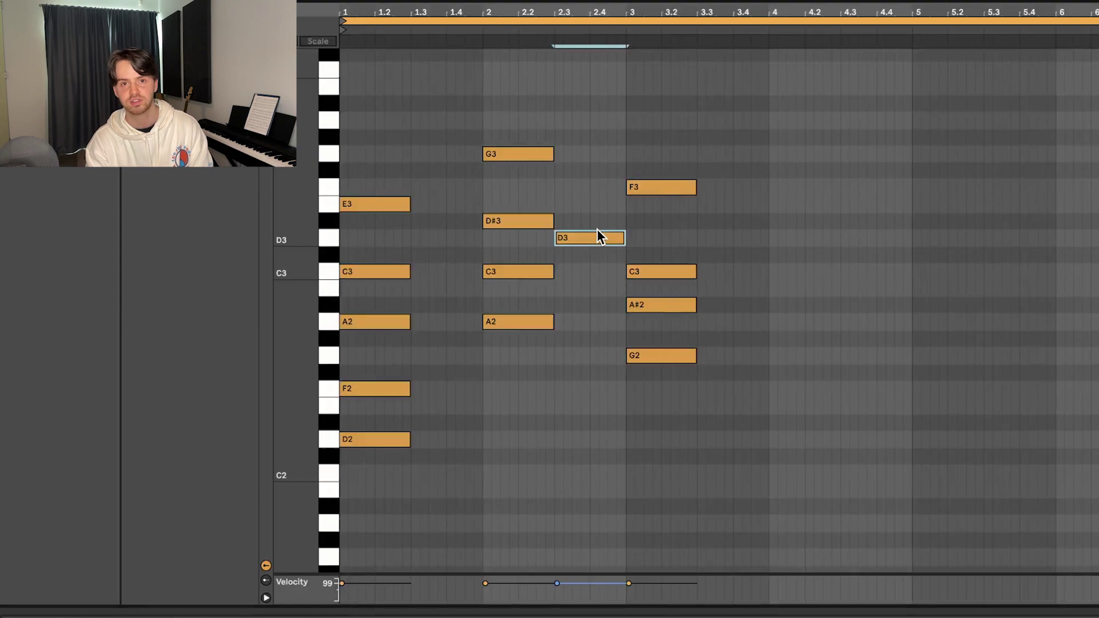
# - Build the passing chord at beat 2.3 by stacking F#3, A#3 and C4 above the D3 root
pyautogui.moveTo(598, 236); pyautogui.dragTo(599, 123)
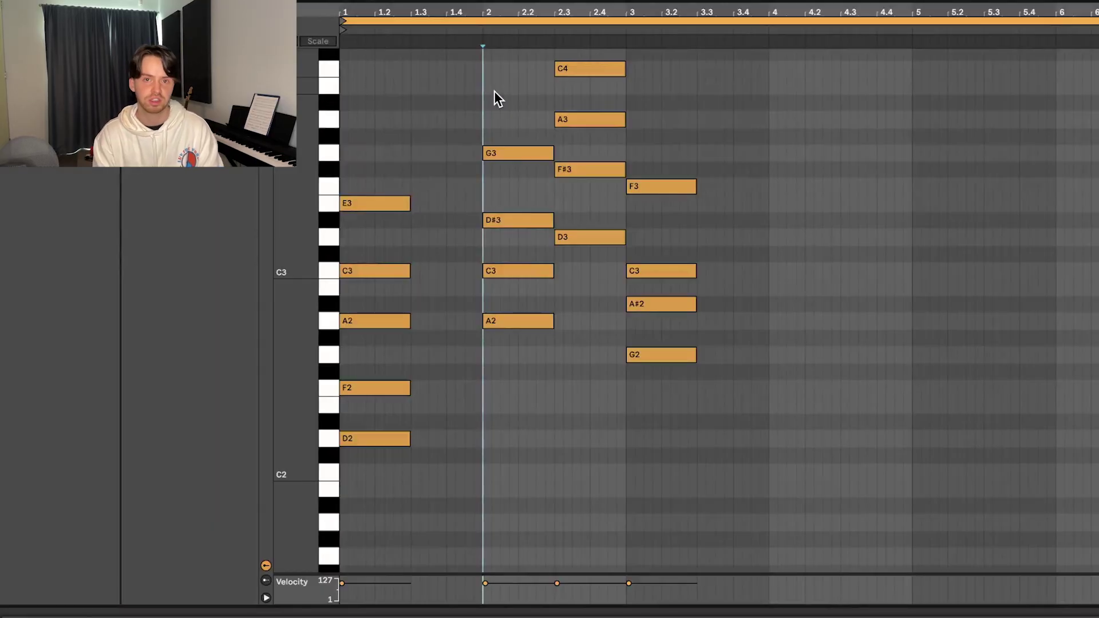
pyautogui.click(577, 119)
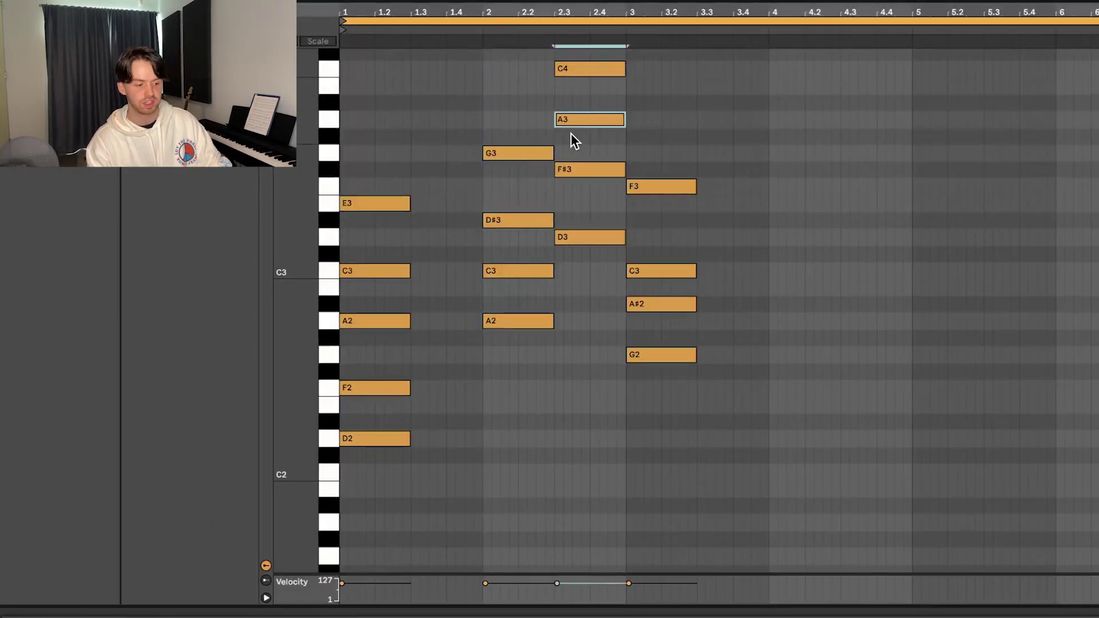
pyautogui.press('Up')
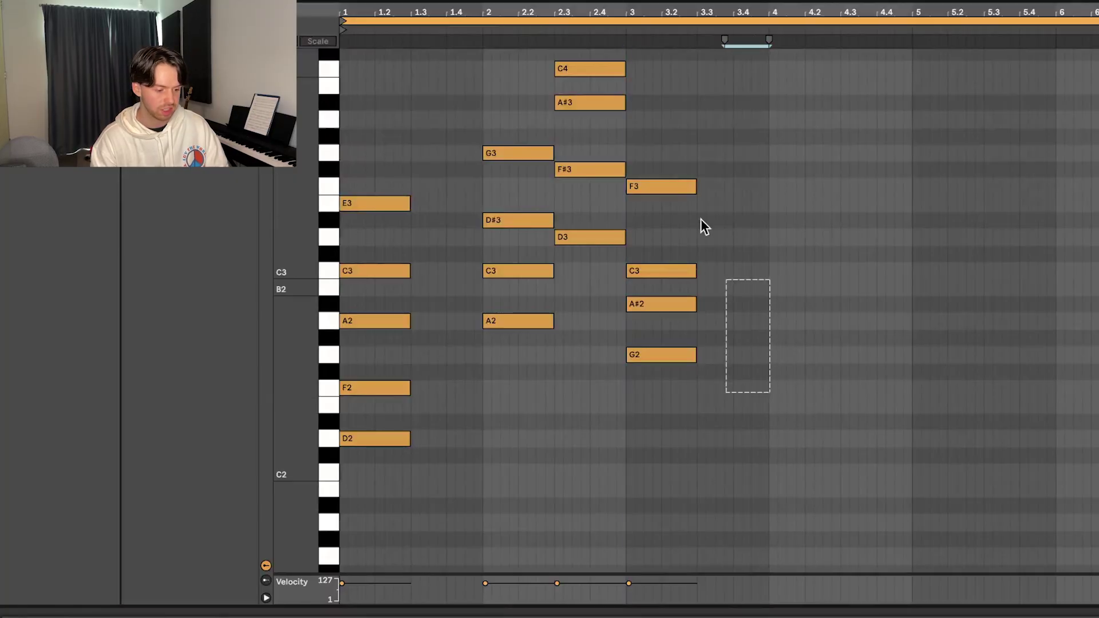
# - Duplicate the four-note bar 3 chord to the start of bar 4
pyautogui.moveTo(704, 226); pyautogui.dragTo(627, 158)
pyautogui.hotkey('ctrl', 'd')
pyautogui.click(771, 228)
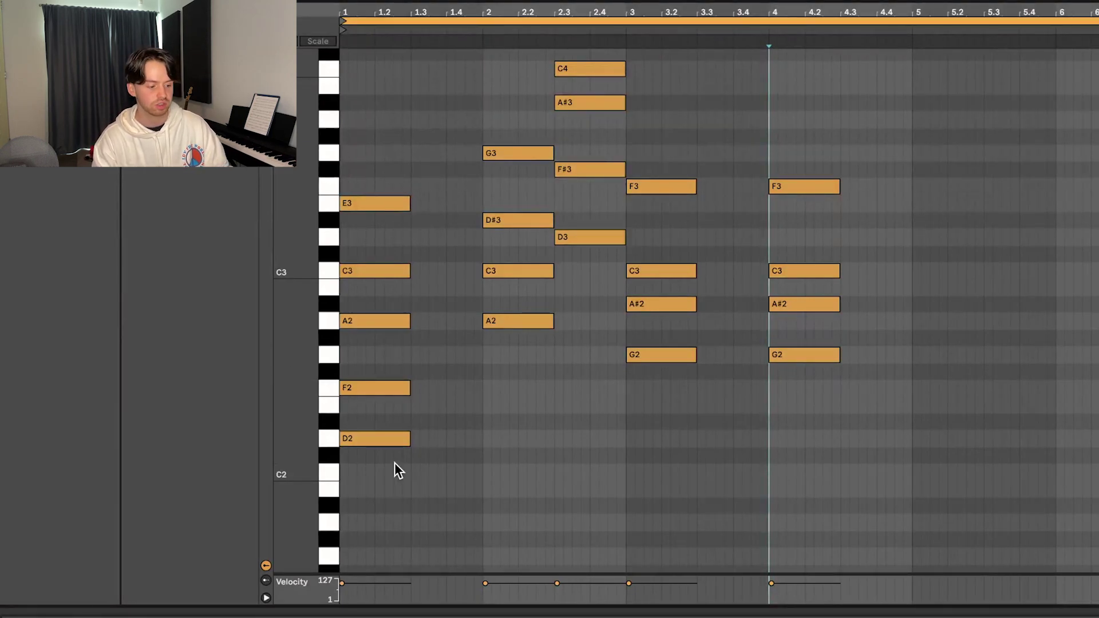
# - Add a two-beat passing chord at beat 4.3 with the notes A2, C#3, F3 and G3
pyautogui.hotkey('alt', 'Up')
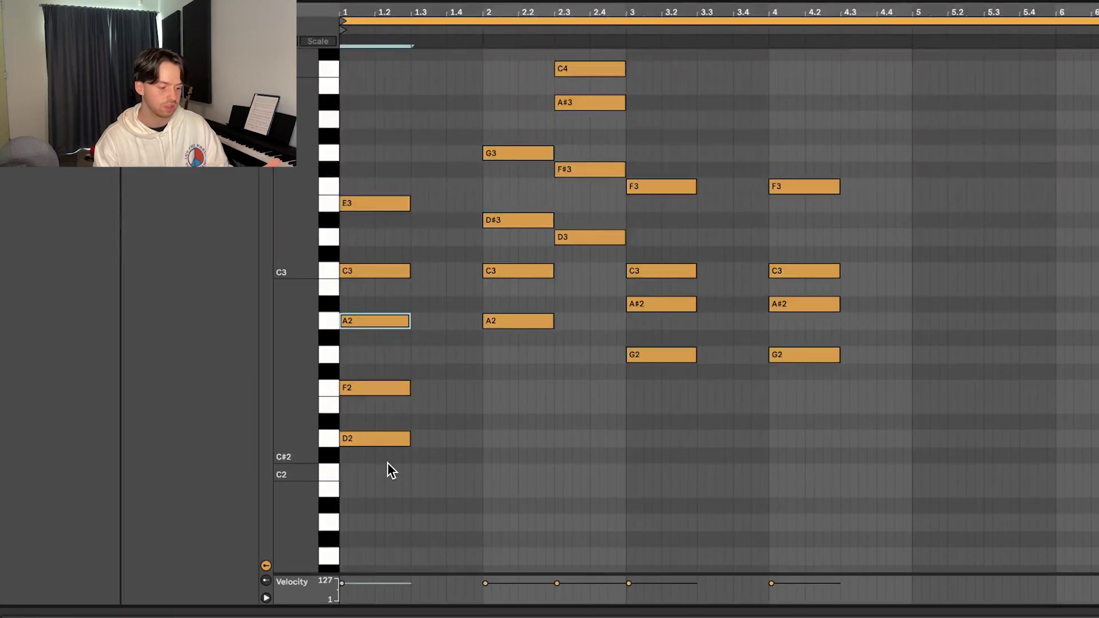
pyautogui.hotkey('alt', 'Down')
pyautogui.hotkey('alt', 'Down')
pyautogui.hotkey('alt', 'Up')
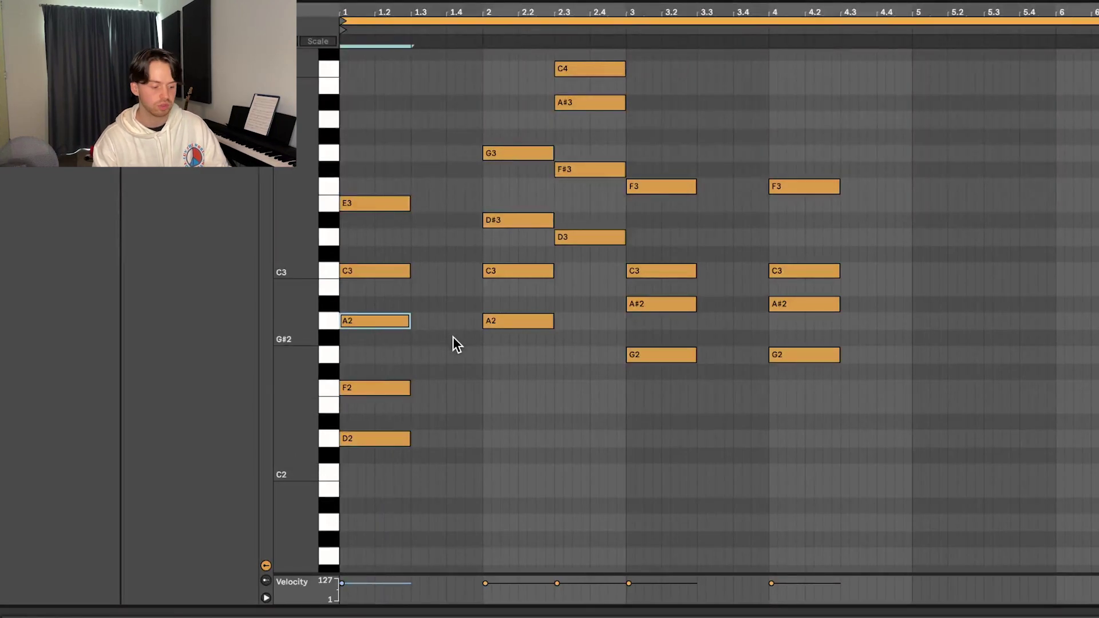
pyautogui.moveTo(372, 322); pyautogui.dragTo(871, 150)
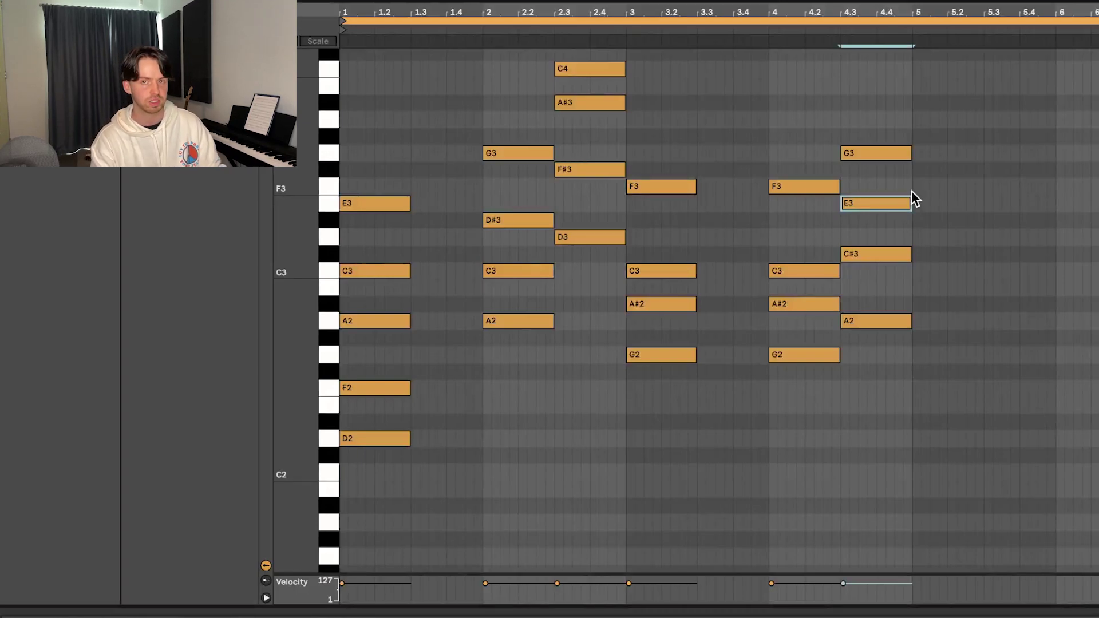
pyautogui.press('Up')
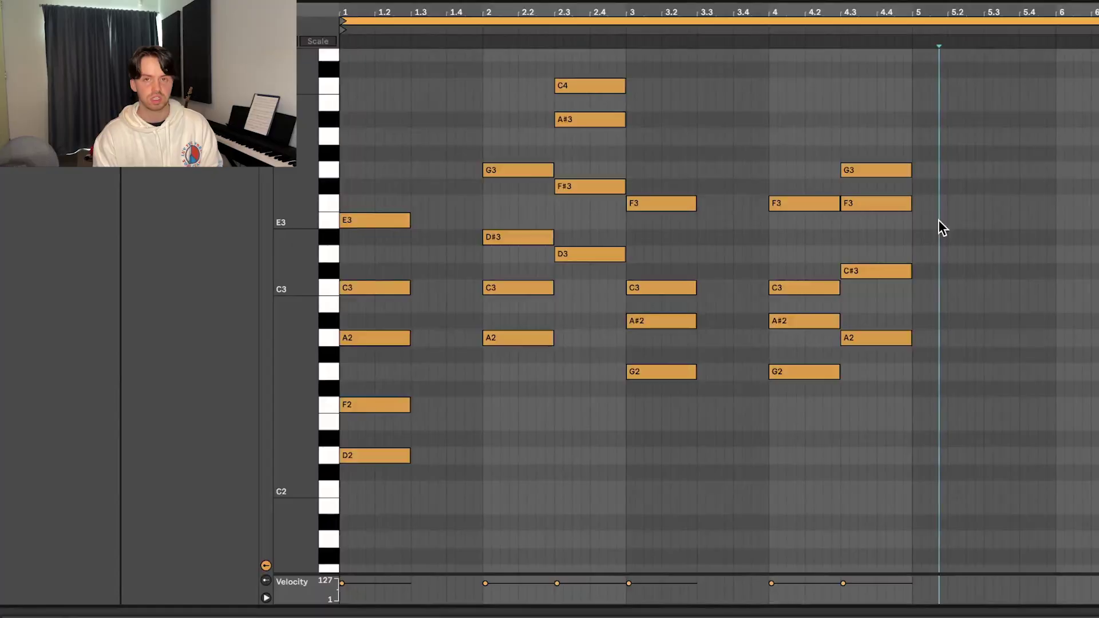
# - Move the upper notes of the chords from bar 2 through bar 4 down one octave
pyautogui.moveTo(992, 221); pyautogui.dragTo(611, 92)
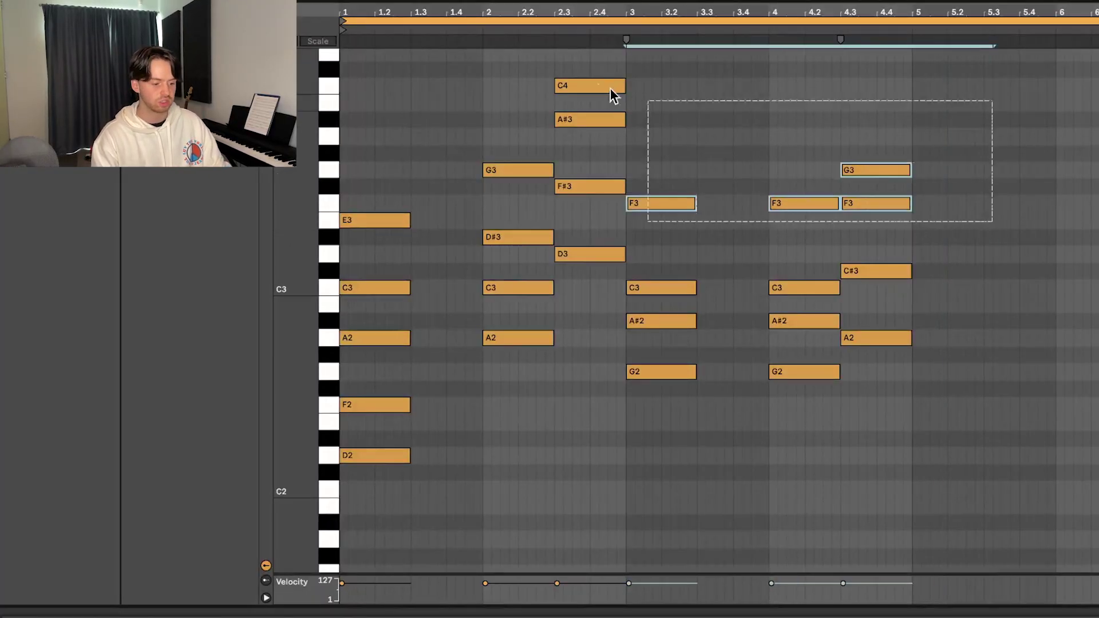
pyautogui.hotkey('shift', 'Down')
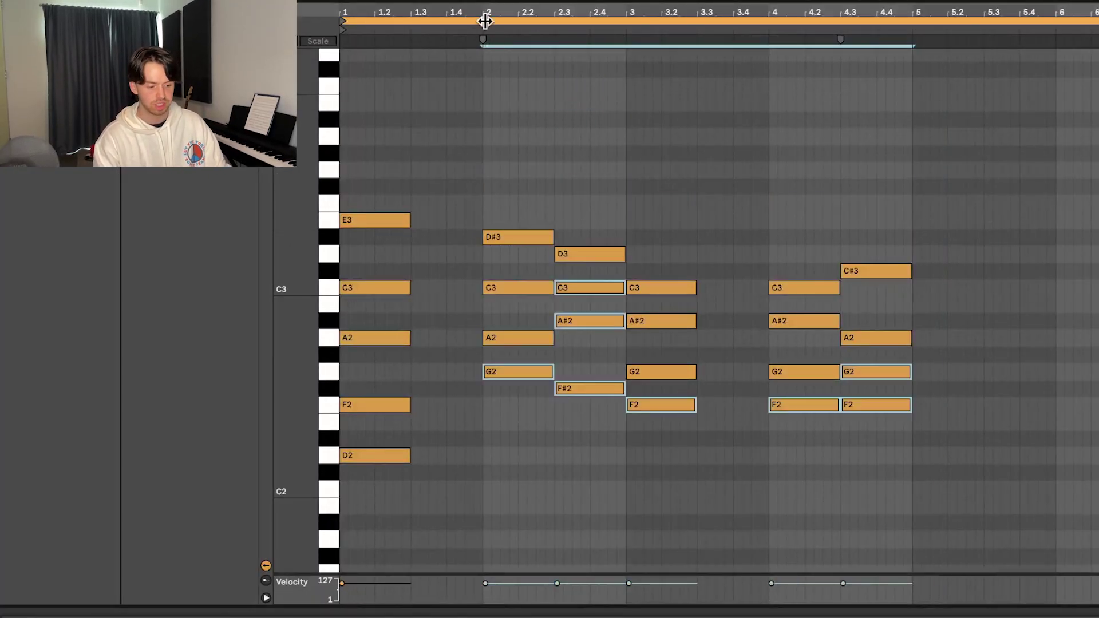
# - Raise the opening chord's D2 to D3 and duplicate the whole four-bar progression
pyautogui.moveTo(444, 481); pyautogui.dragTo(379, 438)
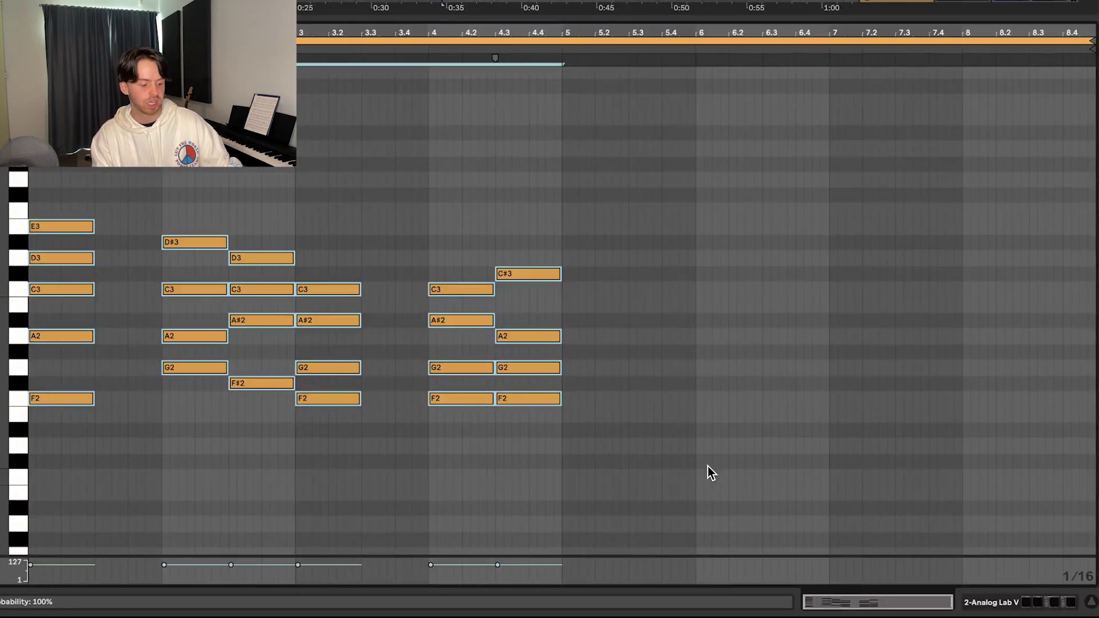
pyautogui.hotkey('ctrl', 'd')
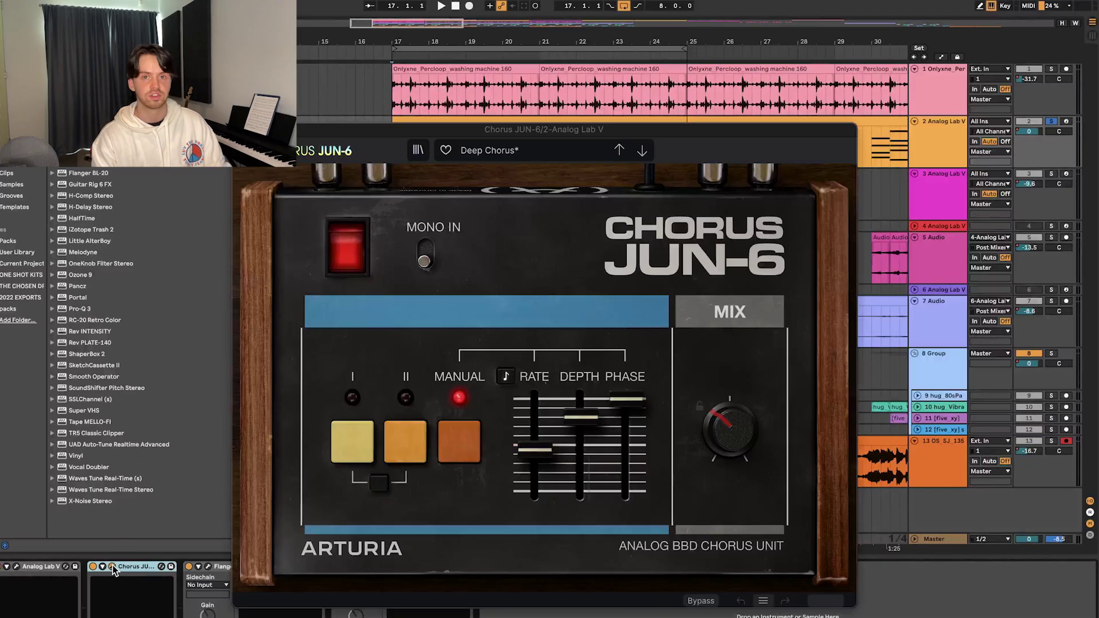
# - Examine the effects on the melodic tracks, including the Chorus JUN-6 mix, Pro-Q 3 curves and Delay TAPE-201 settings
pyautogui.moveTo(515, 133); pyautogui.dragTo(516, 103)
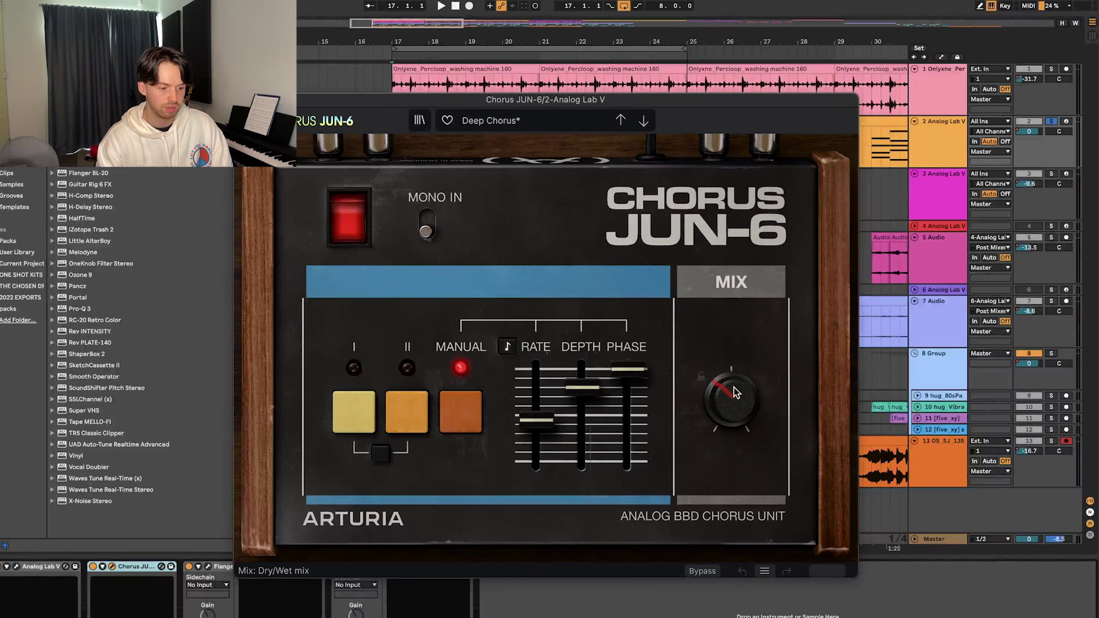
pyautogui.click(220, 566)
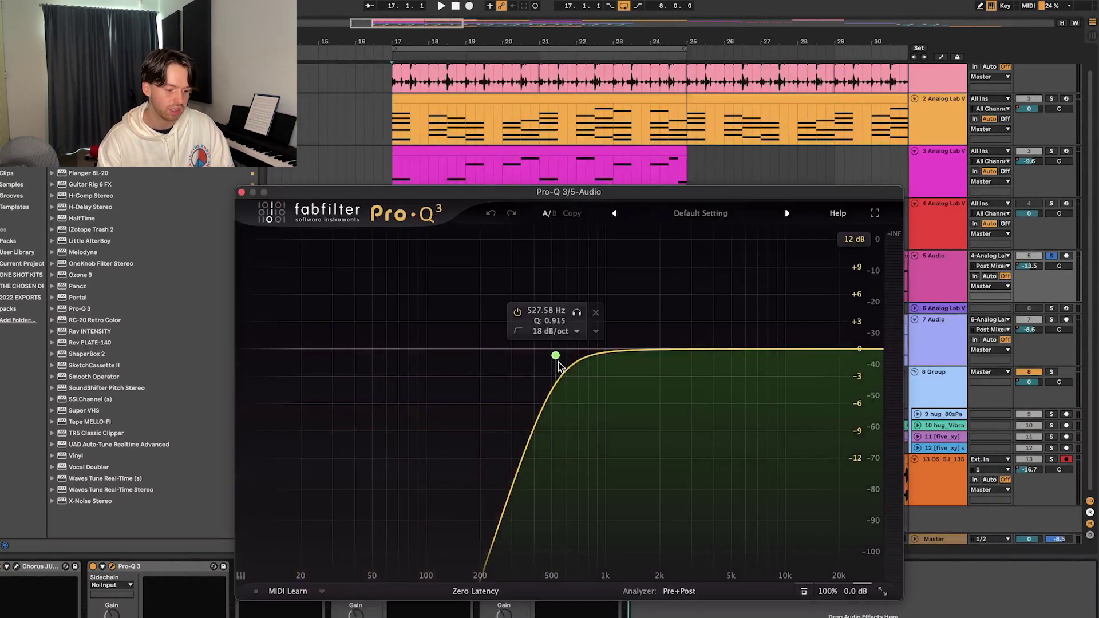
pyautogui.click(241, 193)
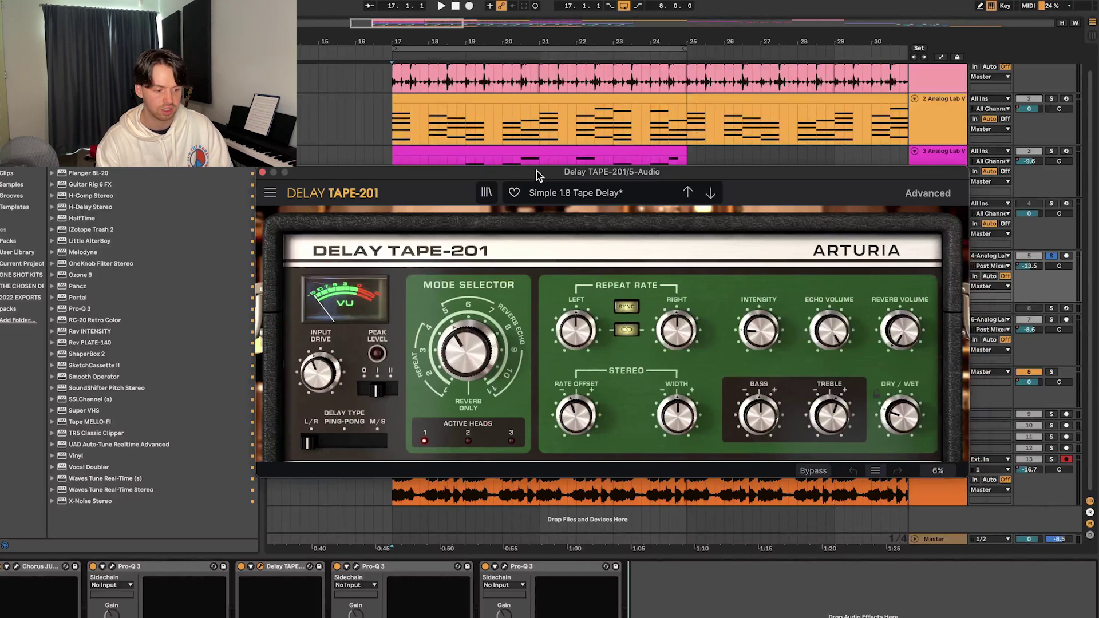
pyautogui.moveTo(536, 171); pyautogui.dragTo(517, 166)
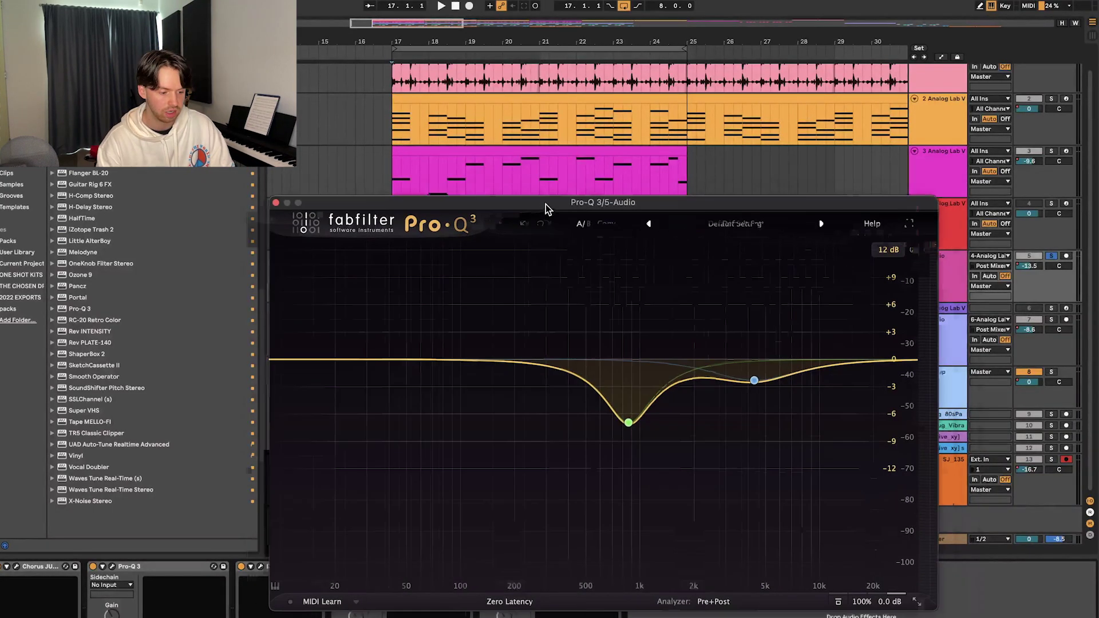
pyautogui.moveTo(545, 204); pyautogui.dragTo(439, 171)
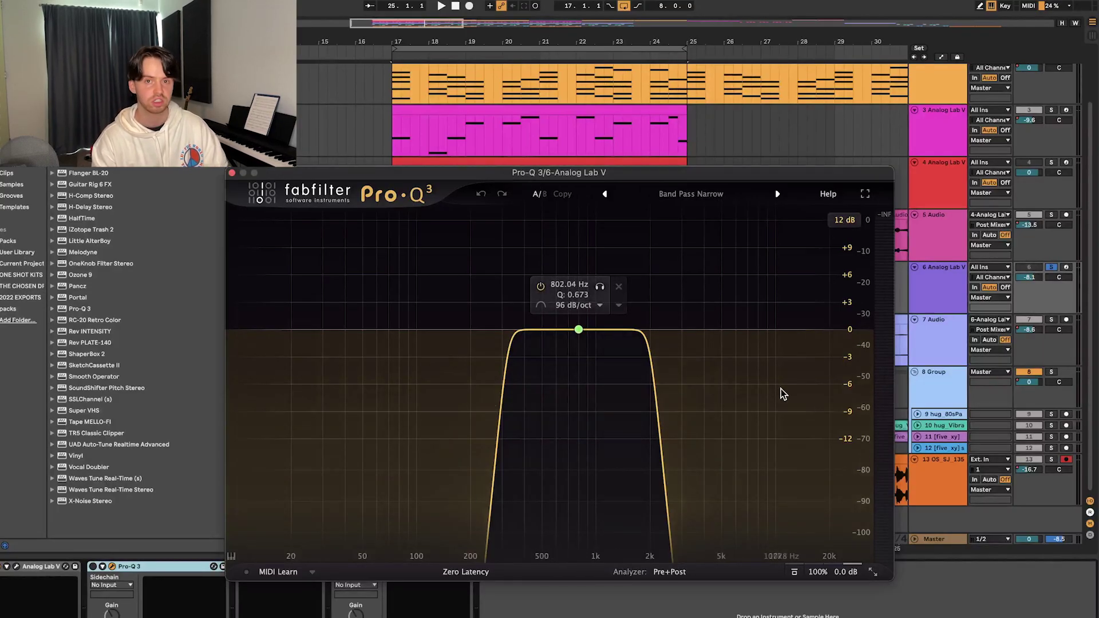
pyautogui.click(232, 173)
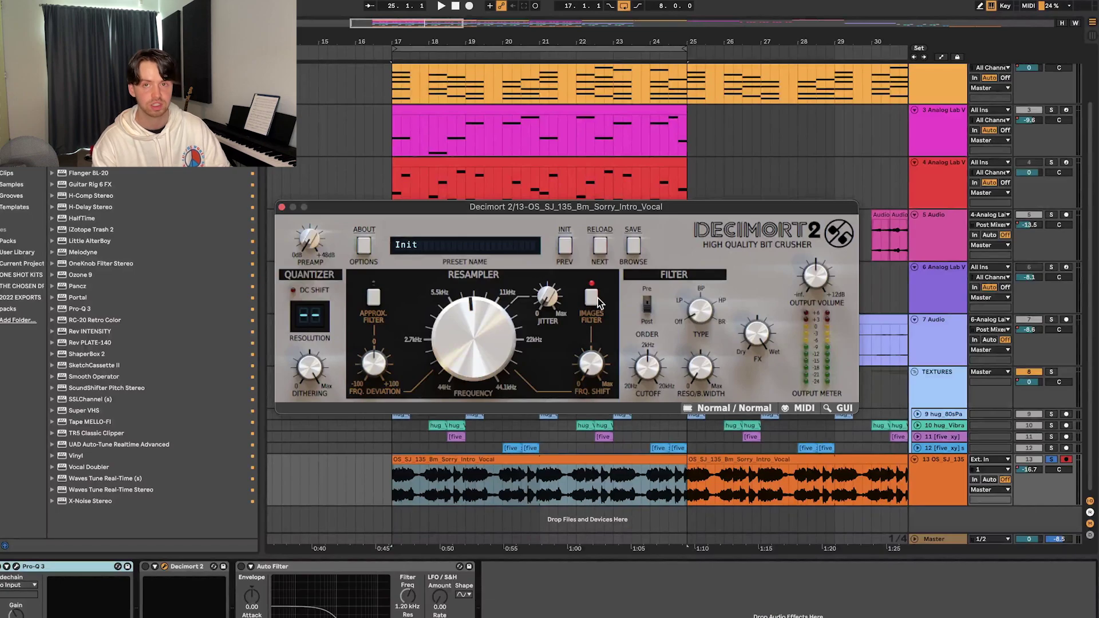
# - Select the Auto Filter on the vocal loop track and play the arrangement
pyautogui.click(326, 565)
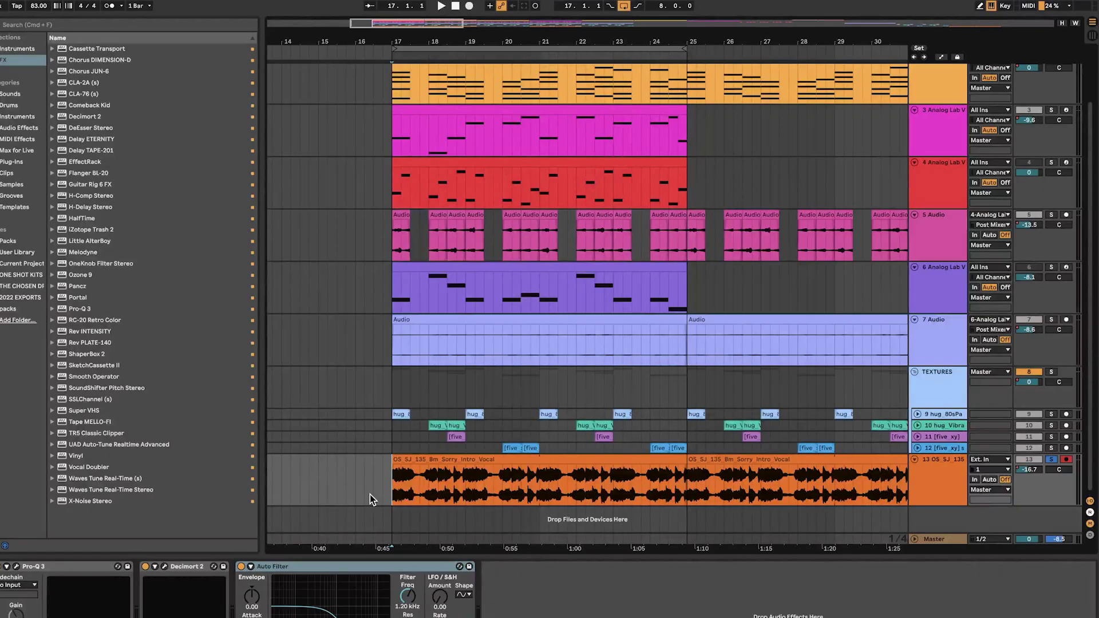
pyautogui.press('space')
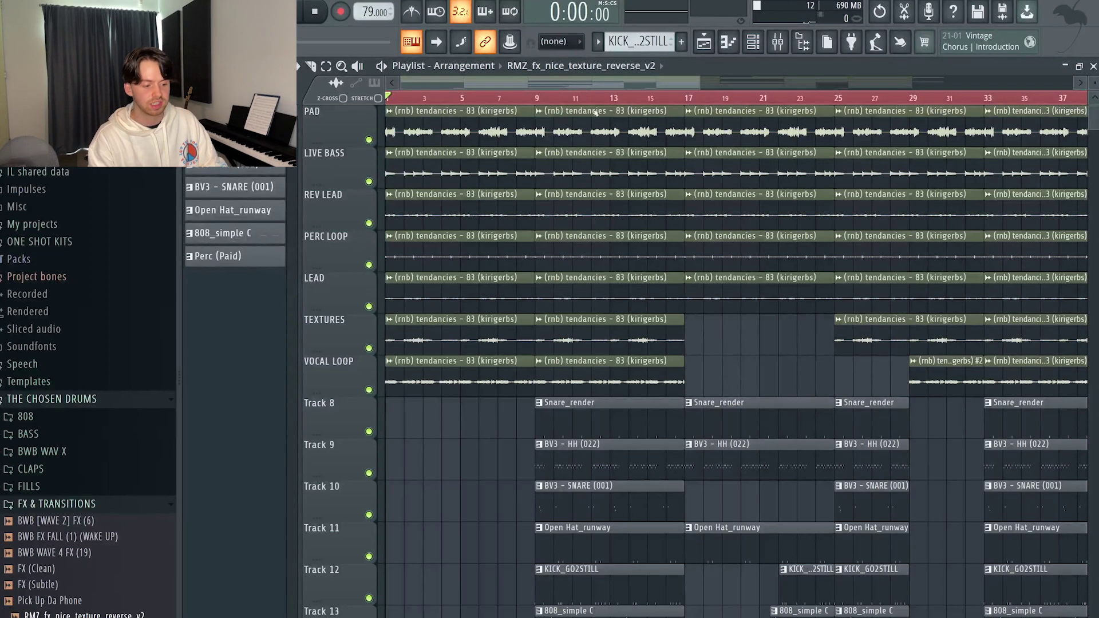
# - In the FL Studio project, open the REV LEAD audio clip's settings and set its time-stretching mode to Stretch
pyautogui.doubleClick(723, 226)
pyautogui.click(722, 225)
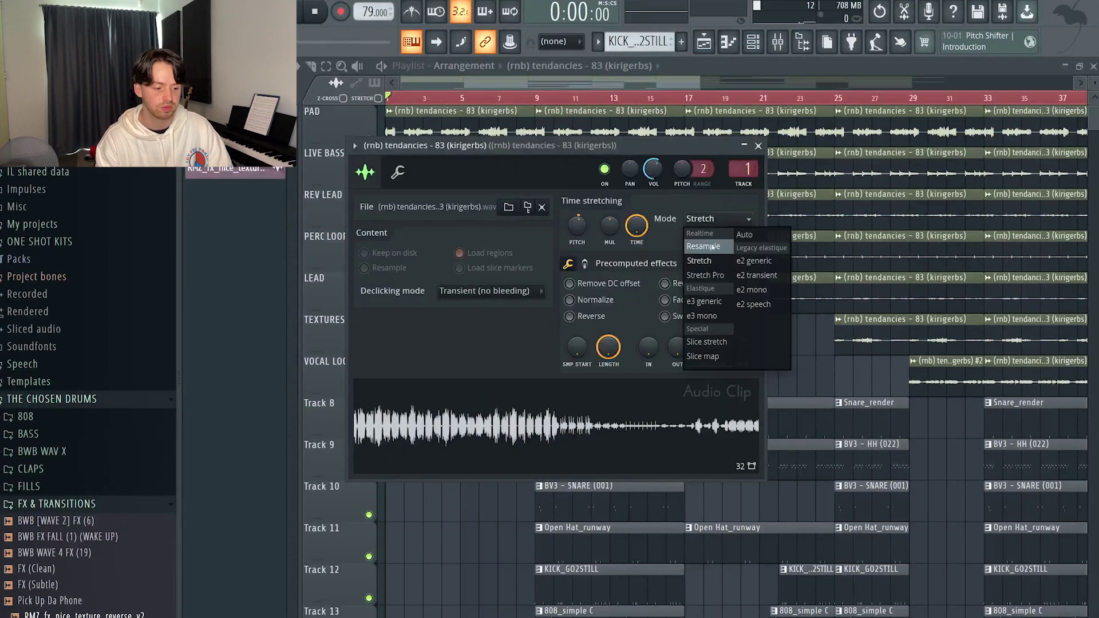
pyautogui.click(711, 262)
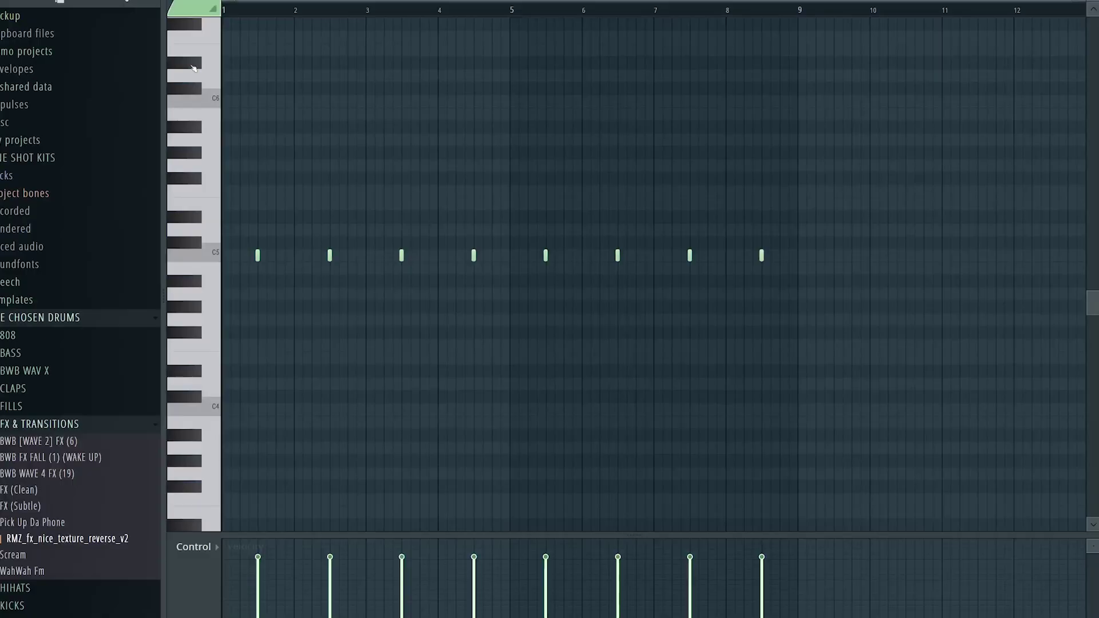
# - Play back the drum patterns in the piano roll, including the KICK_GO2STILL pattern
pyautogui.press('space')
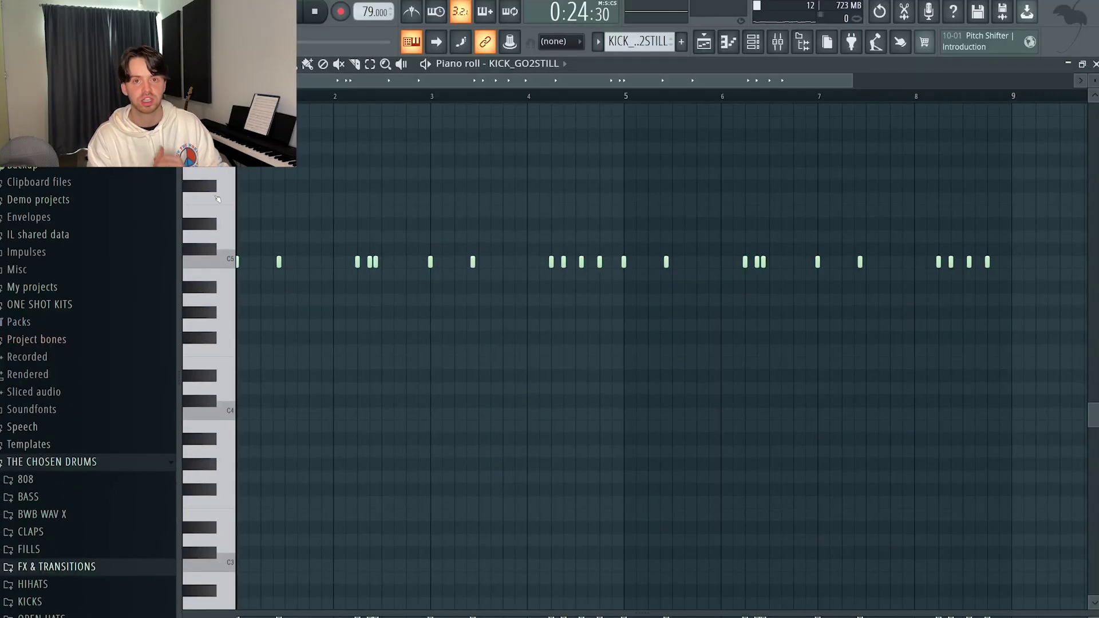
pyautogui.press('space')
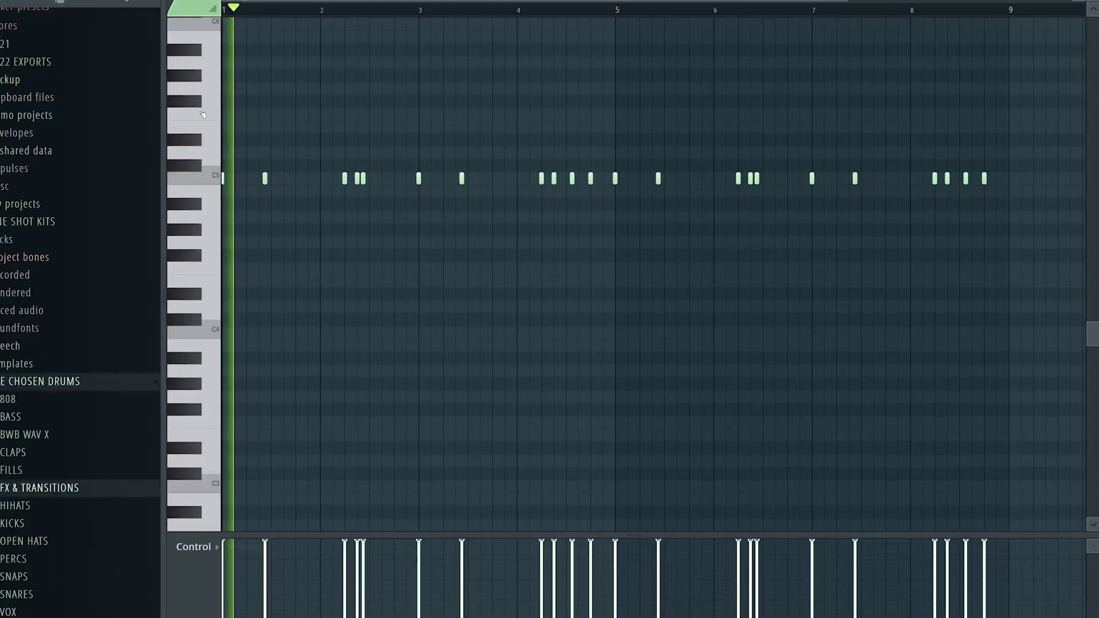